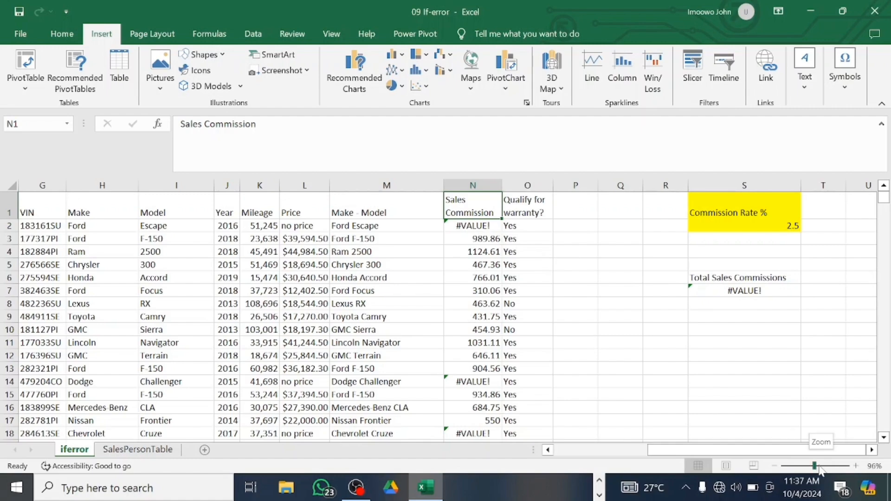
# - Copy ROUND(L2*(S$2/100),2) from N2's Sales Commission formula into a blank Notepad document, leaving two empty lines above it
pyautogui.moveTo(815, 467); pyautogui.dragTo(821, 467)
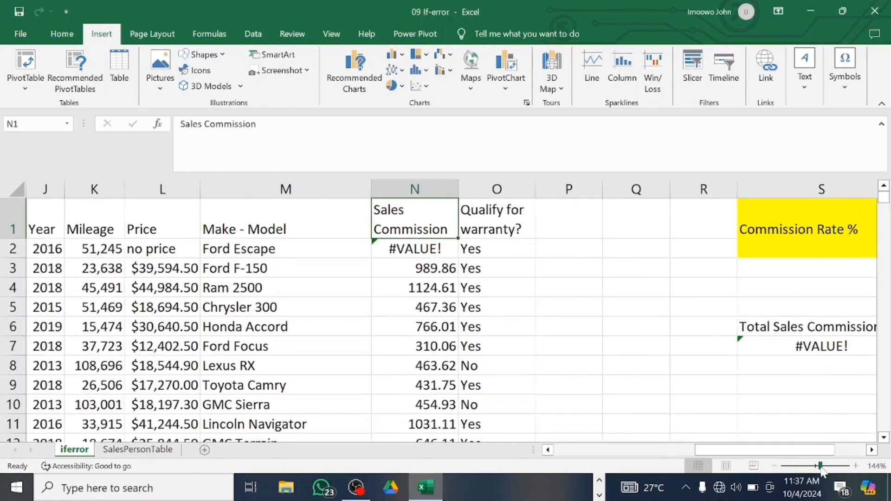
pyautogui.click(435, 252)
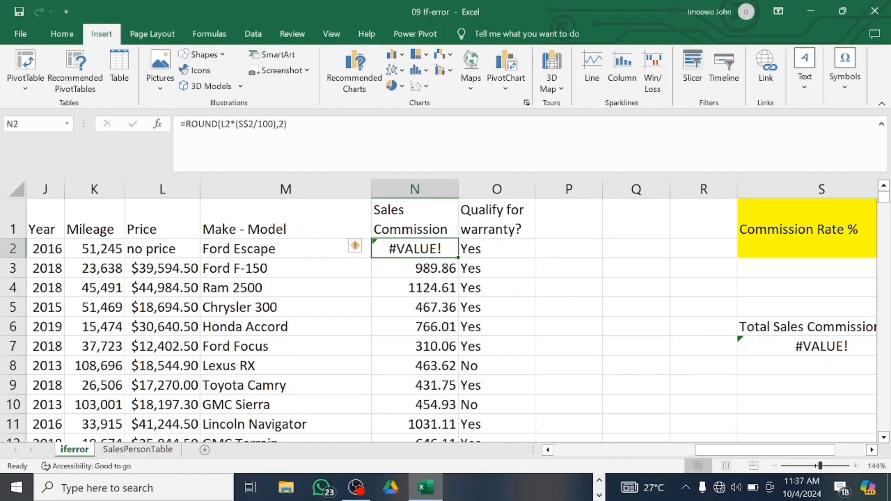
pyautogui.moveTo(185, 124); pyautogui.dragTo(288, 124)
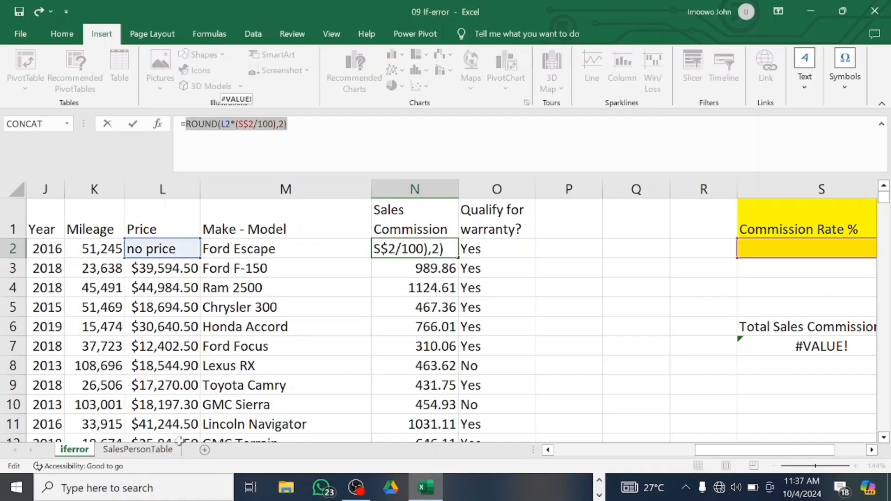
pyautogui.click(160, 487)
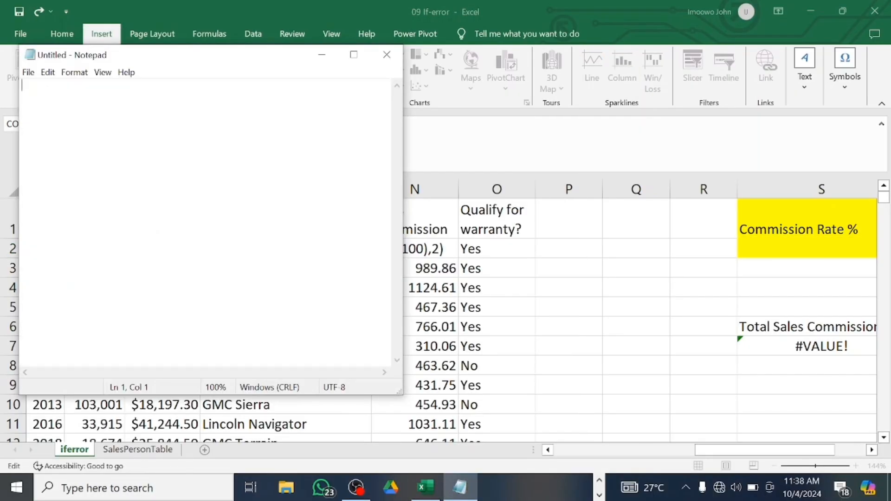
pyautogui.write('ROUND(L2*(S$2/100),2)')
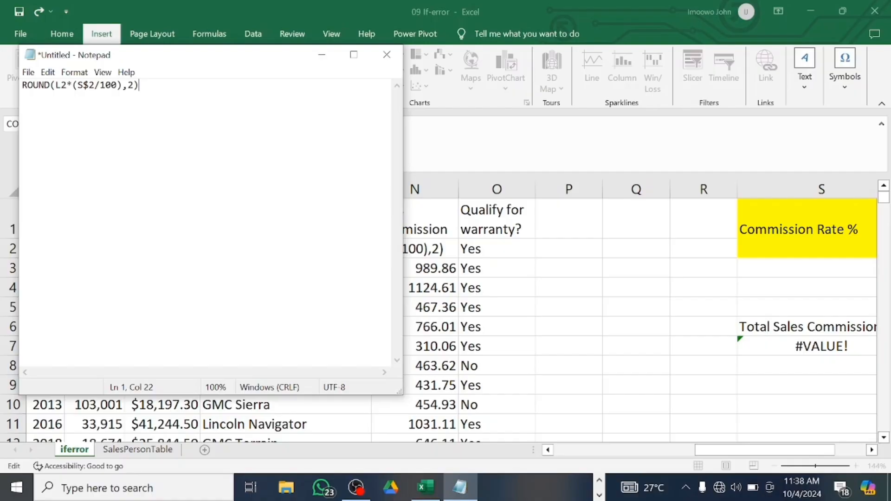
pyautogui.click(22, 85)
pyautogui.press('Return')
pyautogui.press('Return')
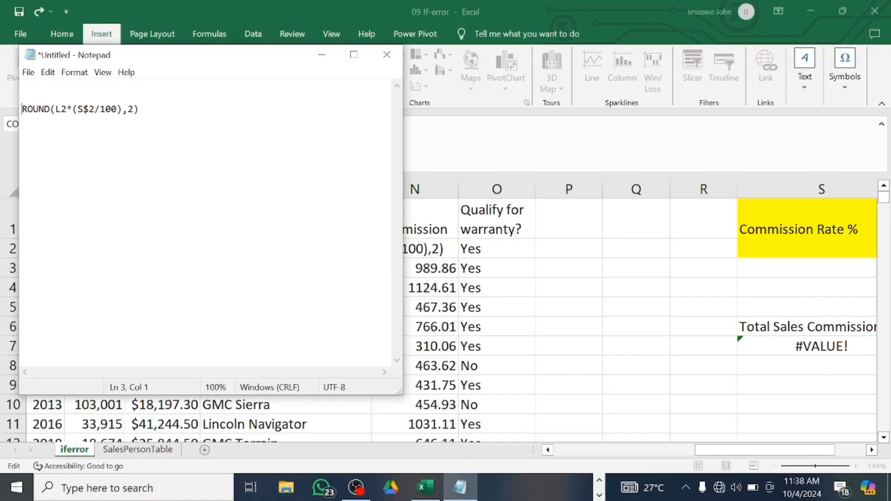
# - Switch back to Excel and start replacing the formula in cell N2 with the IFERROR function
pyautogui.click(322, 54)
pyautogui.click(446, 249)
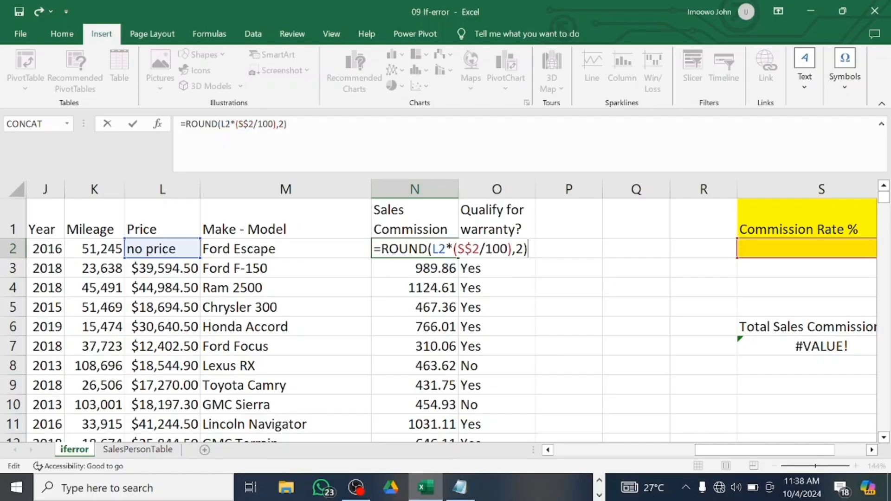
pyautogui.press('Return')
pyautogui.click(424, 252)
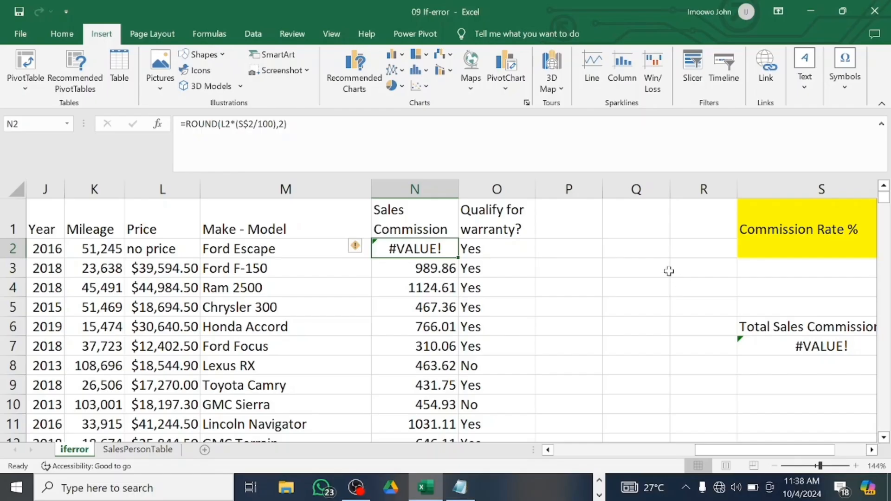
pyautogui.doubleClick(434, 249)
pyautogui.press('Escape')
pyautogui.write('=')
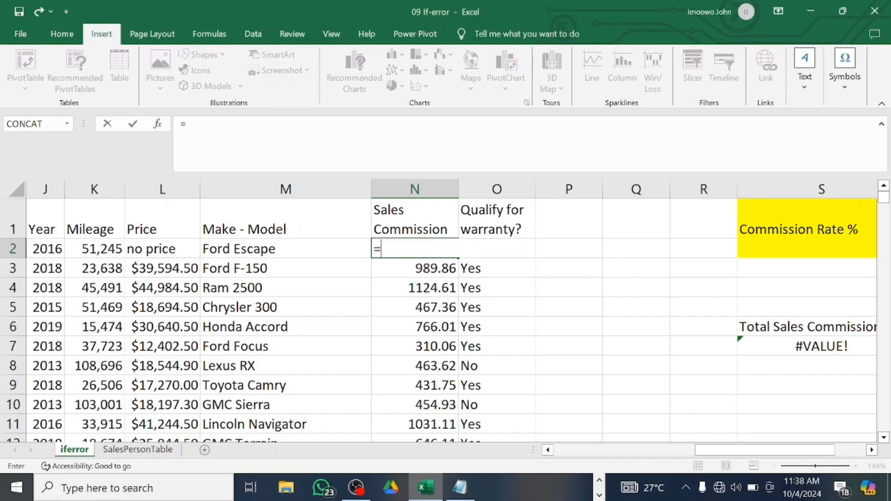
pyautogui.write('if')
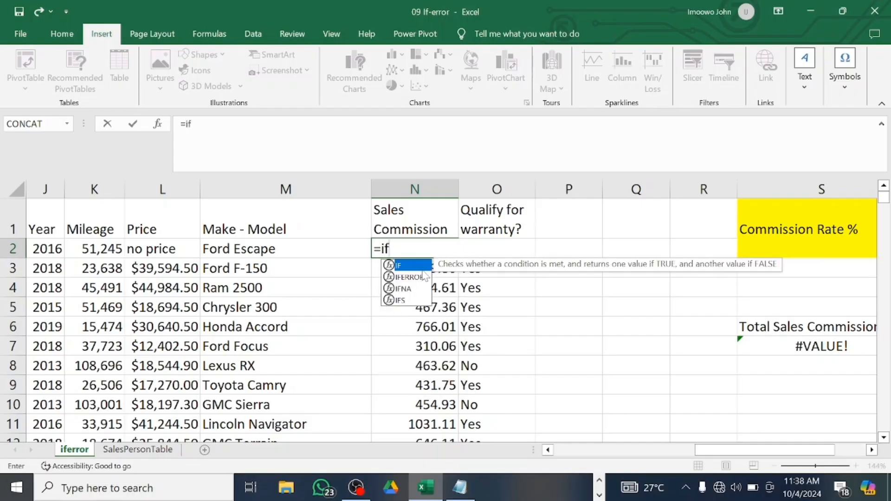
pyautogui.click(421, 277)
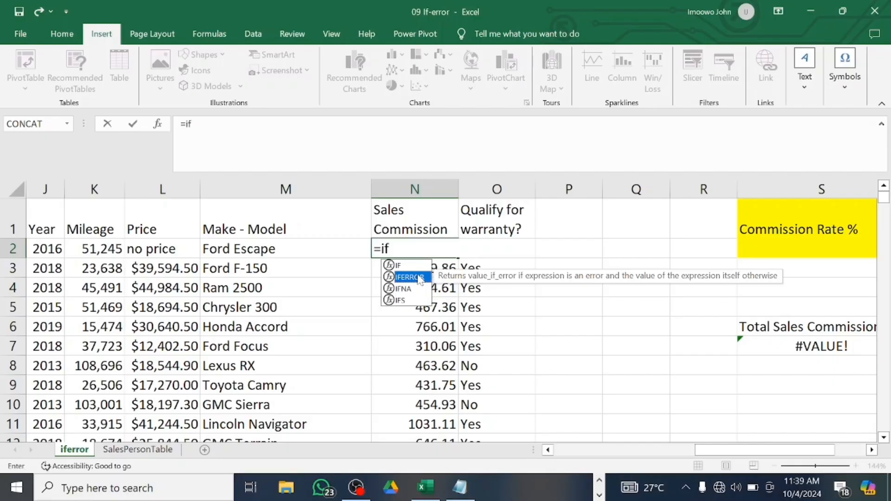
pyautogui.doubleClick(421, 277)
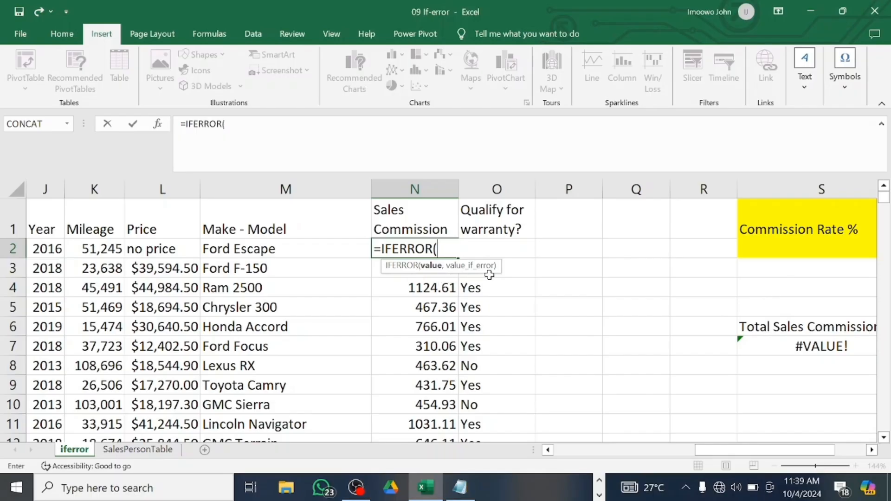
# - Switch to Notepad and add the labels "value:" and "value if true:" on separate lines below the ROUND formula
pyautogui.click(459, 487)
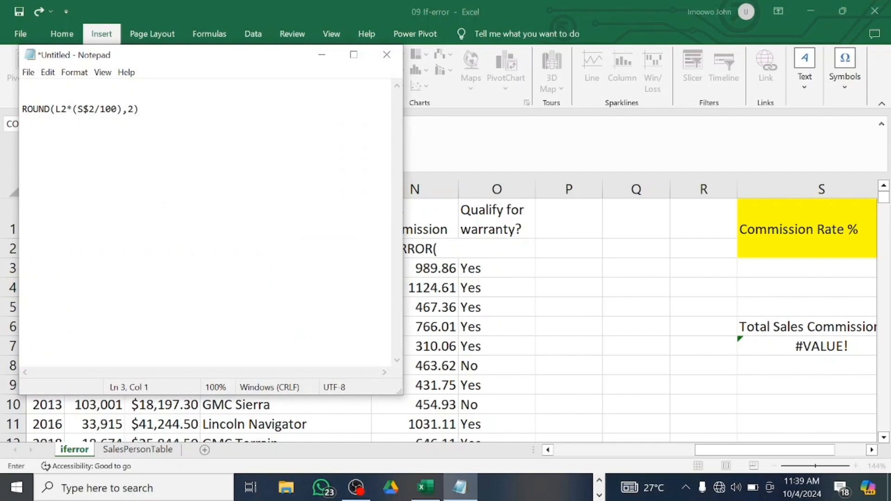
pyautogui.click(138, 109)
pyautogui.press('Return')
pyautogui.press('Return')
pyautogui.write('value:')
pyautogui.press('Return')
pyautogui.press('Return')
pyautogui.write('value if true')
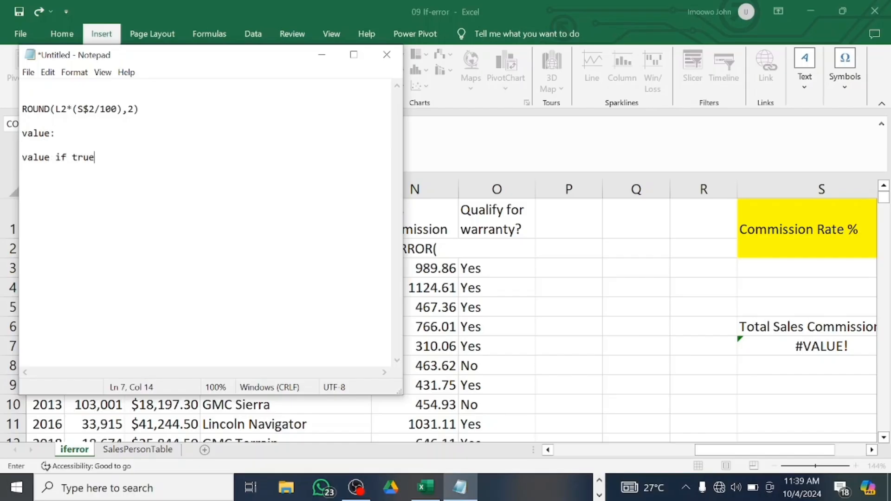
pyautogui.write(':')
# - Copy ROUND(L2*(S$2/100),2) after the "value:" label and enter "Missing Price" in quotation marks after "value if true:"
pyautogui.click(55, 134)
pyautogui.moveTo(23, 109); pyautogui.dragTo(139, 109)
pyautogui.hotkey('ctrl', 'c')
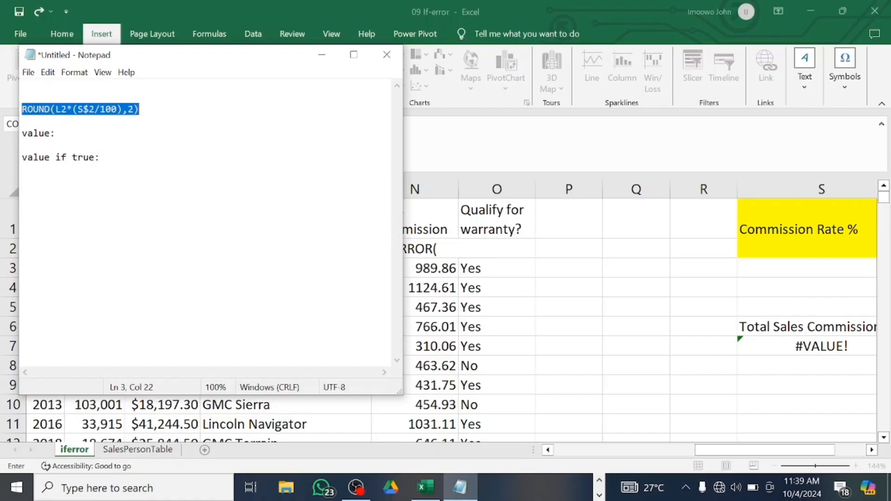
pyautogui.click(56, 133)
pyautogui.hotkey('ctrl', 'v')
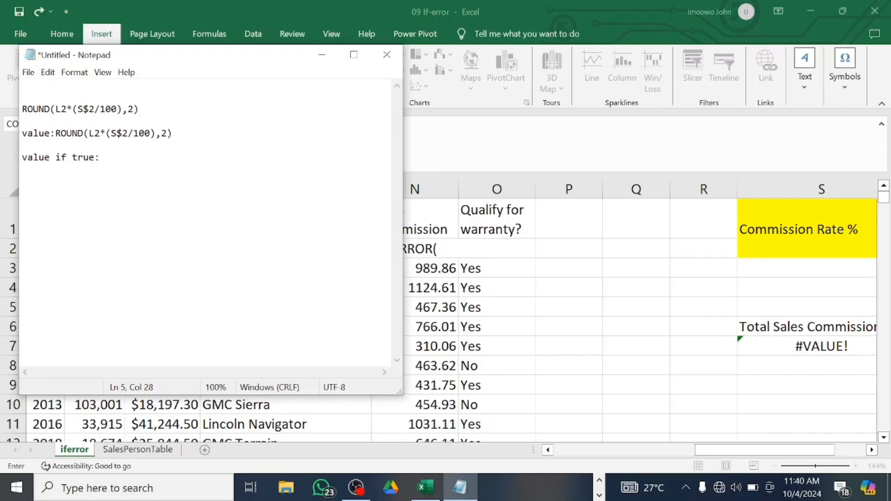
pyautogui.click(100, 158)
pyautogui.write('"')
pyautogui.write('Missing Price"')
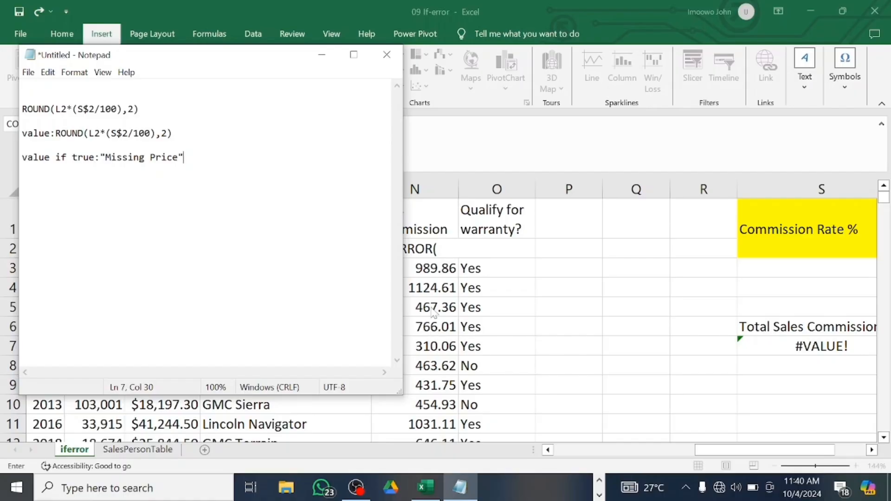
# - Switch back to Excel and complete the formula in N2 as =IFERROR(ROUND(L2*(S$2/100),2),"Missing Price")
pyautogui.click(322, 54)
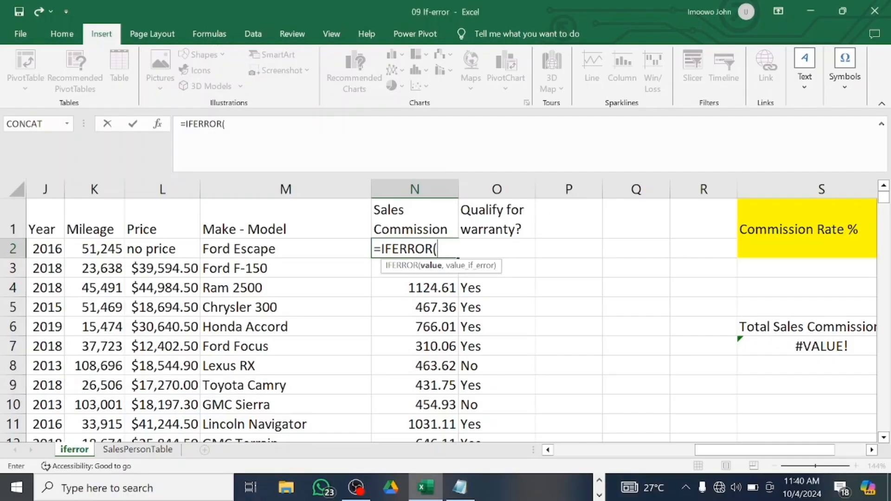
pyautogui.write('ROUND(L2*($S$2/100),2)')
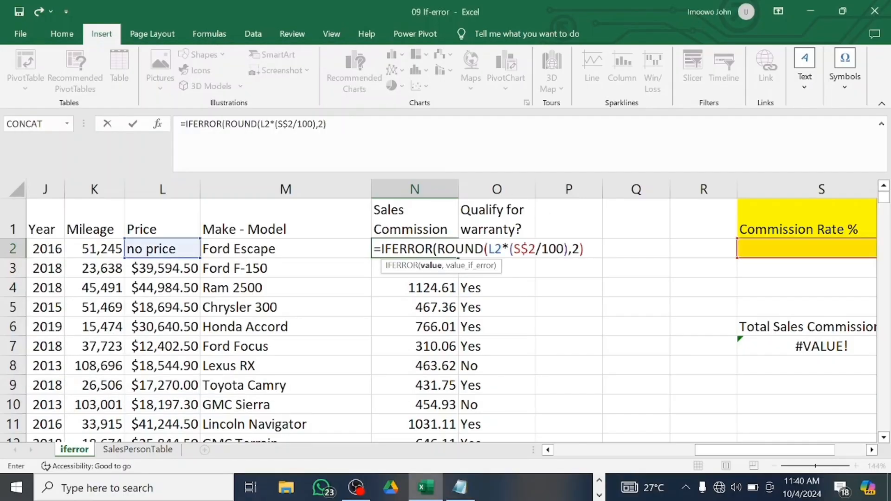
pyautogui.write(',')
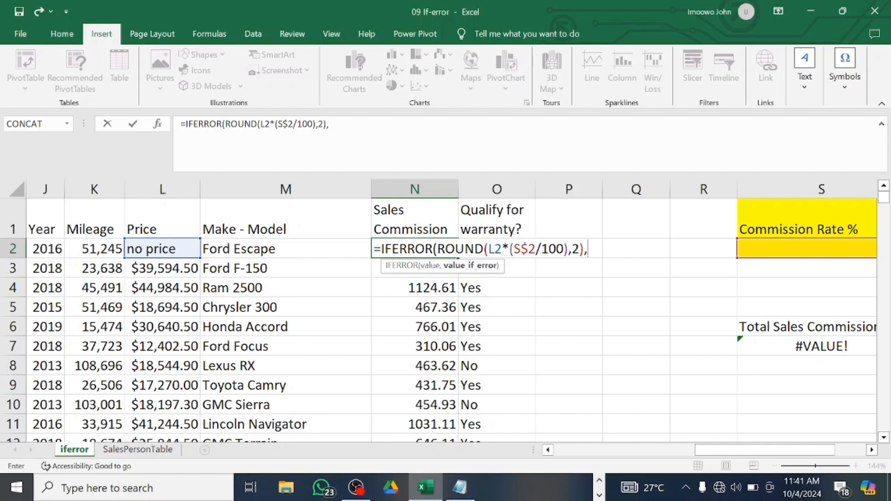
pyautogui.write('"Missing P')
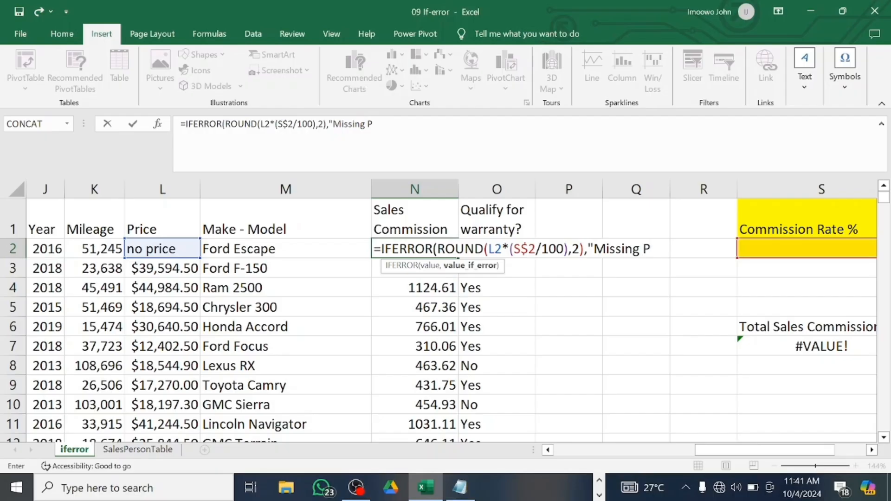
pyautogui.write('rice")')
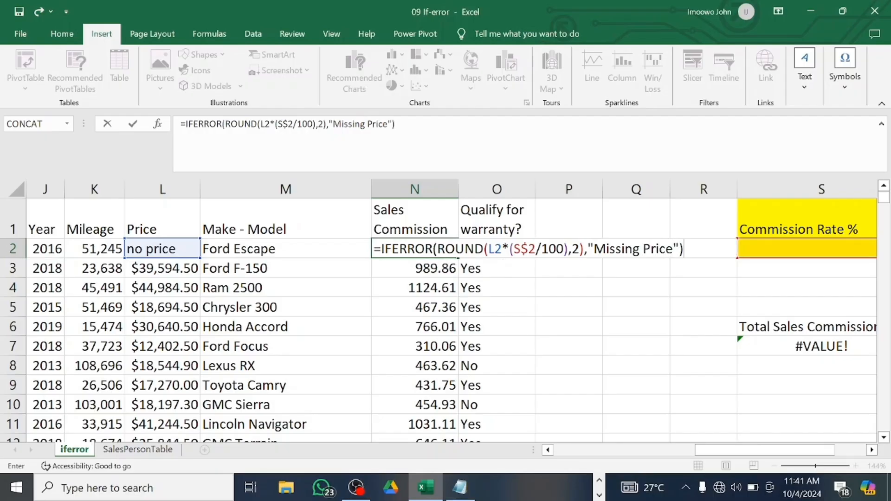
pyautogui.press('Return')
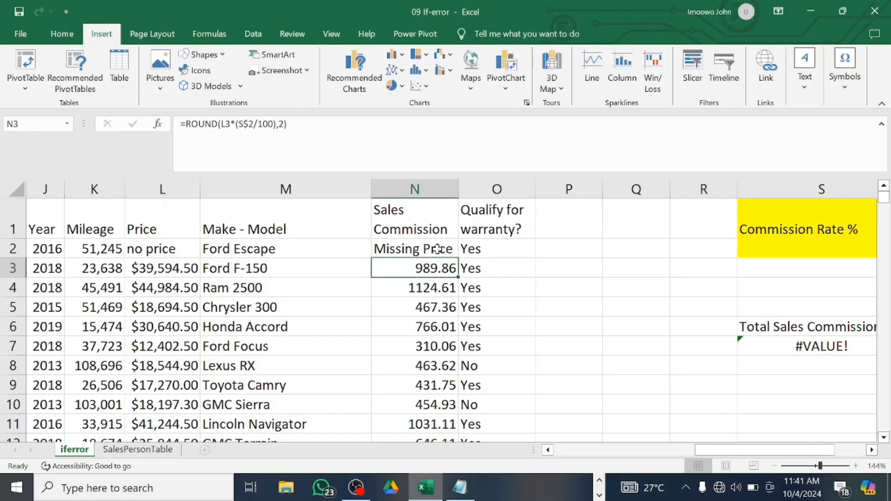
# - Fill the IFERROR formula from N2 down the whole Sales Commission column
pyautogui.click(437, 250)
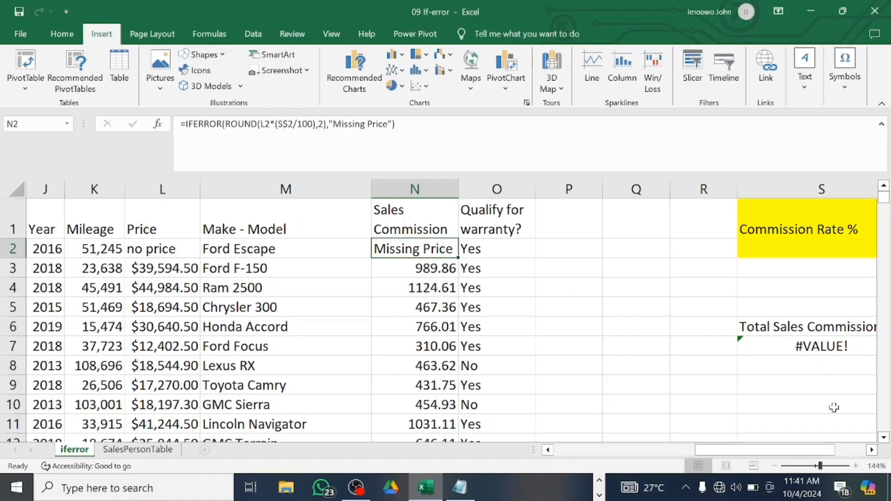
pyautogui.click(885, 438)
pyautogui.click(885, 437)
pyautogui.click(885, 438)
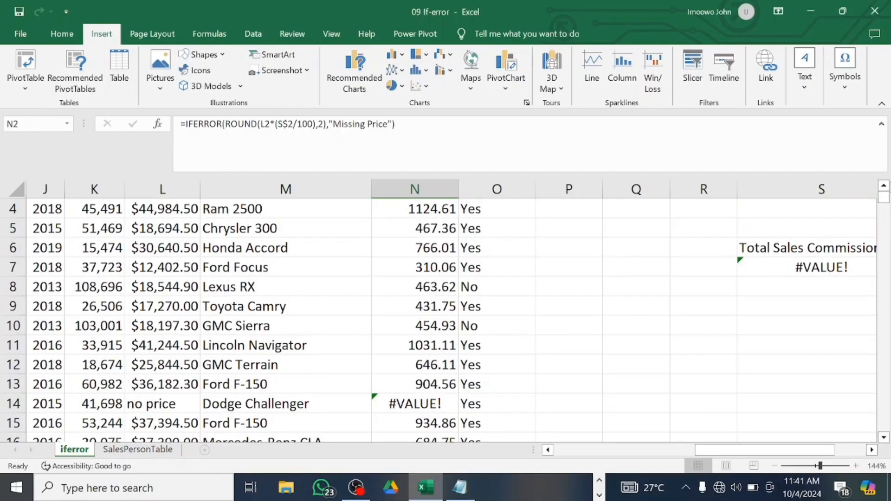
pyautogui.click(884, 186)
pyautogui.click(884, 185)
pyautogui.click(884, 186)
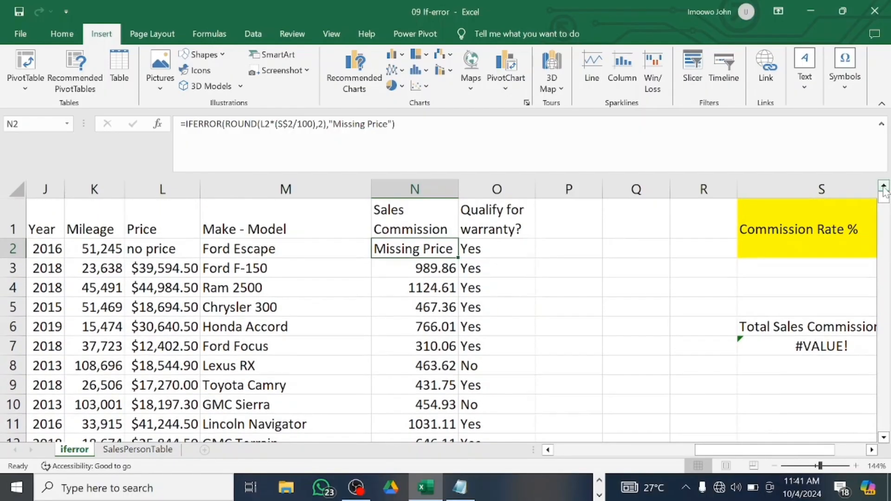
pyautogui.doubleClick(458, 257)
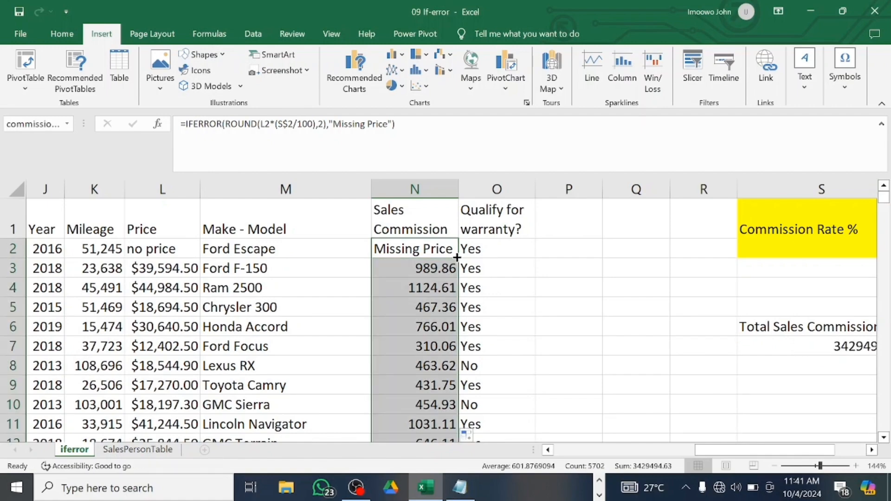
# - Check the rows without a price in the Sales Commission column and the Total Sales Commissions cell
pyautogui.scroll(-2, 572, 320)
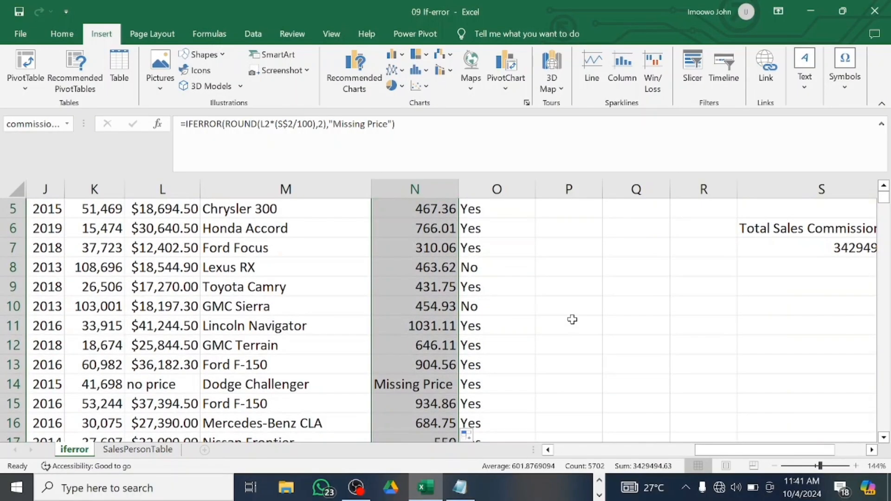
pyautogui.scroll(-3, 572, 320)
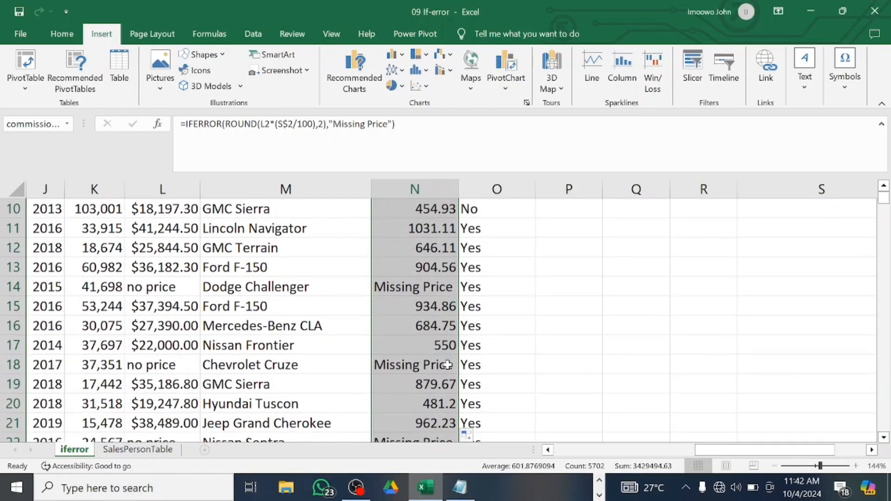
pyautogui.scroll(3, 873, 226)
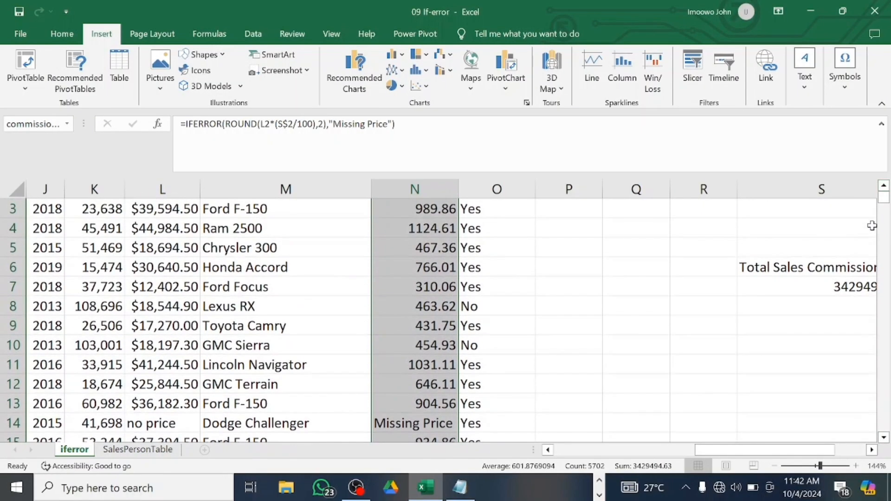
pyautogui.hscroll(3, 855, 295)
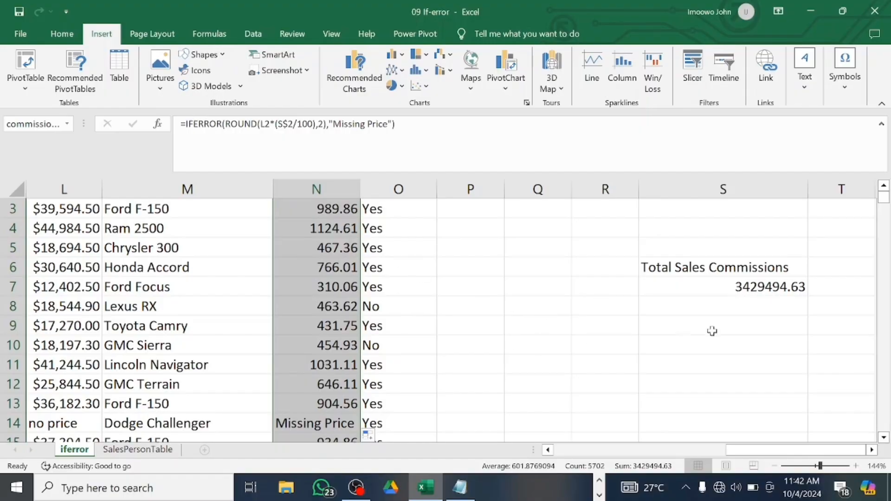
pyautogui.scroll(1, 520, 262)
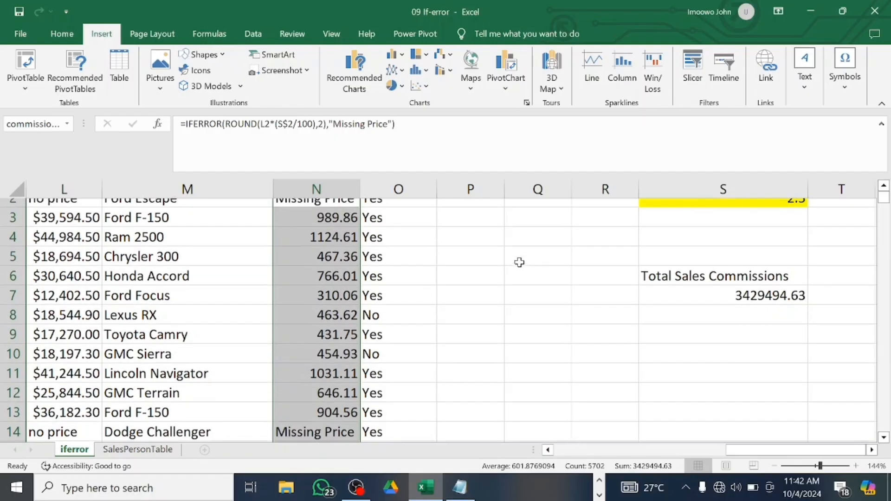
pyautogui.scroll(2, 519, 263)
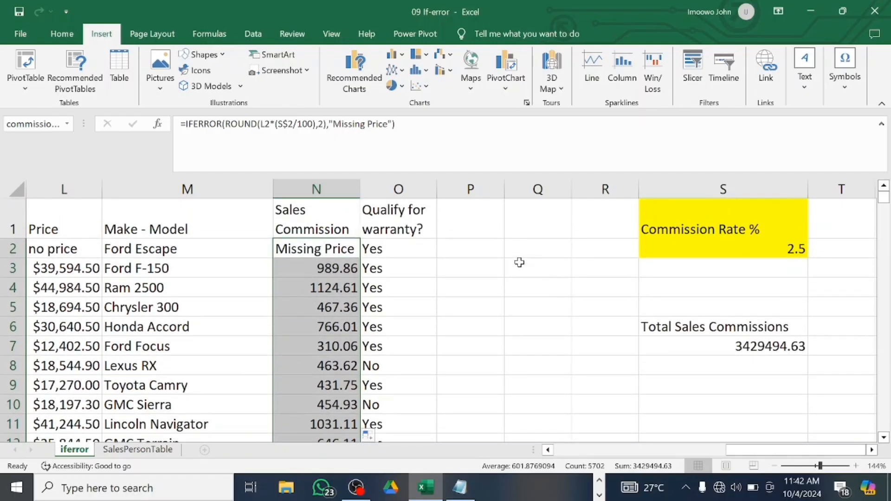